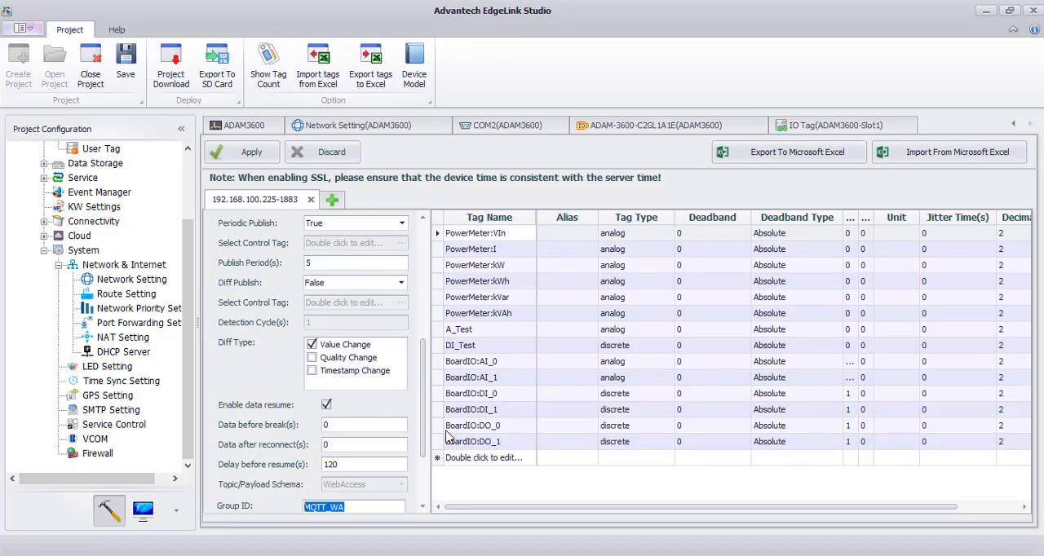
- Review the MQTT cloud connection settings of 192.168.100.225-1883, including the Group ID, Device ID, host and port
{"action": "scroll", "coordinate": [358, 414], "scroll_direction": "down", "scroll_amount": 2}
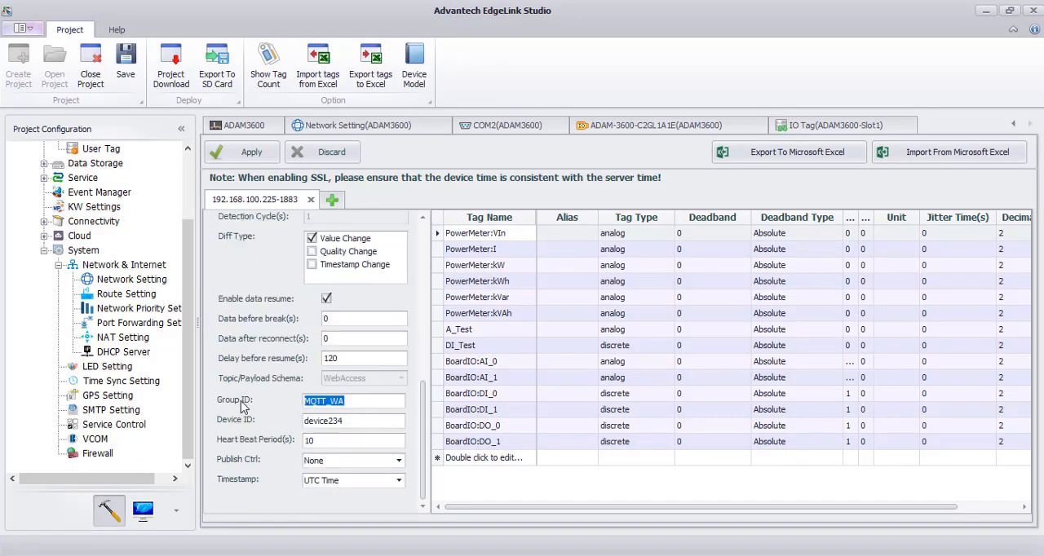
{"action": "mouse_move", "coordinate": [325, 400]}
{"action": "left_click_drag", "start_coordinate": [325, 400], "coordinate": [309, 420]}
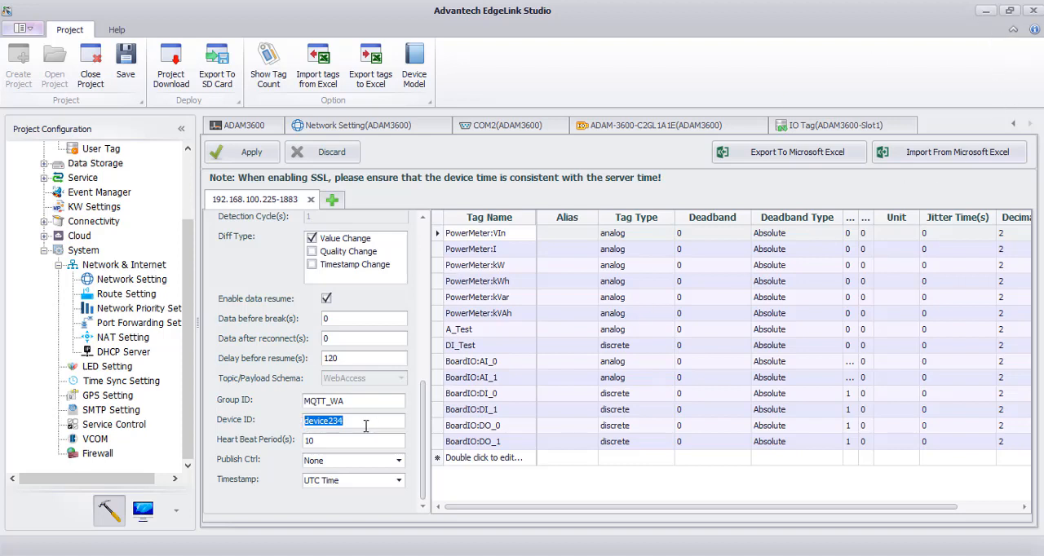
{"action": "mouse_move", "coordinate": [365, 426]}
{"action": "left_click_drag", "start_coordinate": [422, 400], "coordinate": [436, 246]}
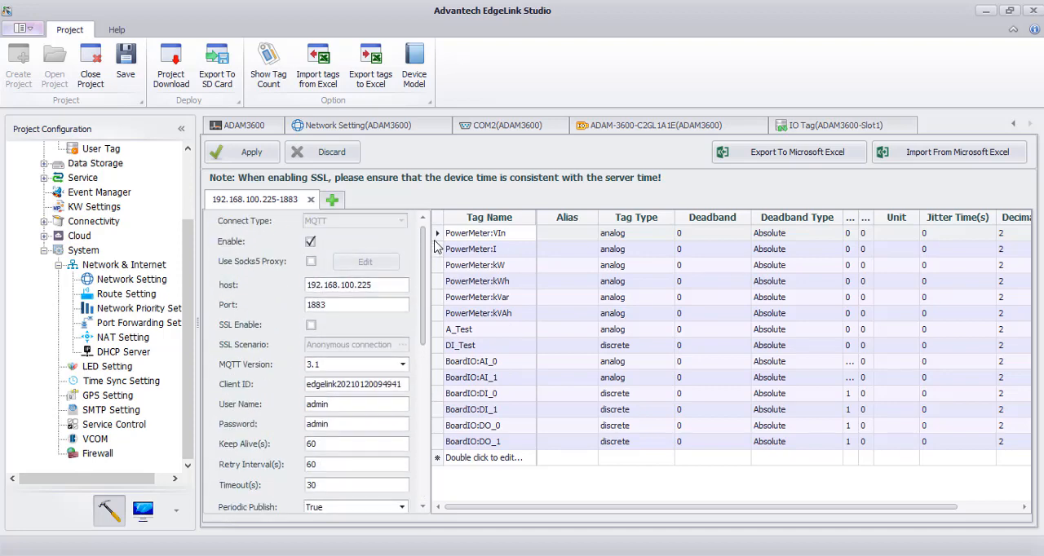
- Check the live PowerMeter tag values through page 5 of the online device monitor, and minimize EdgeLink Studio to reveal WebAccess
{"action": "left_click", "coordinate": [142, 509]}
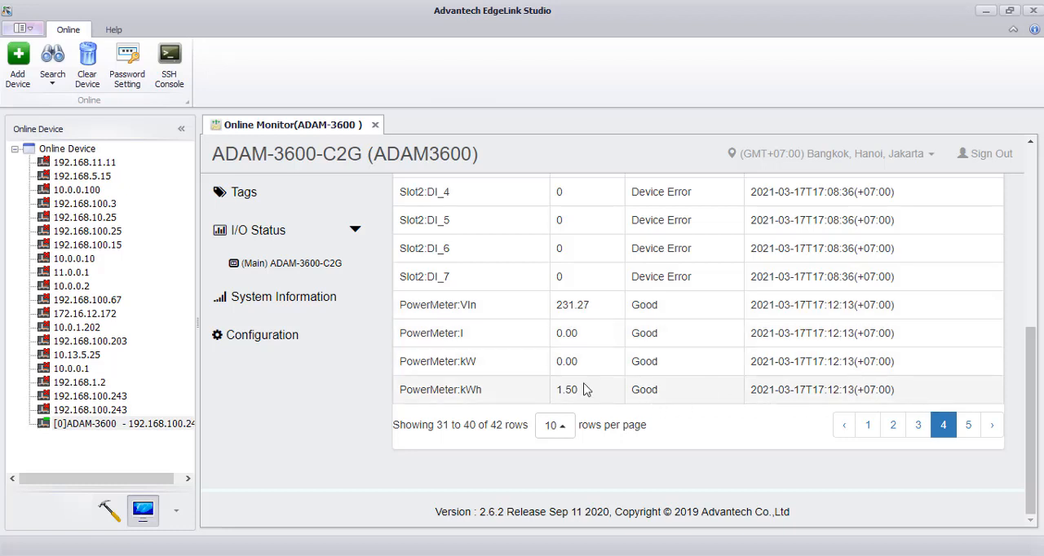
{"action": "left_click", "coordinate": [967, 425]}
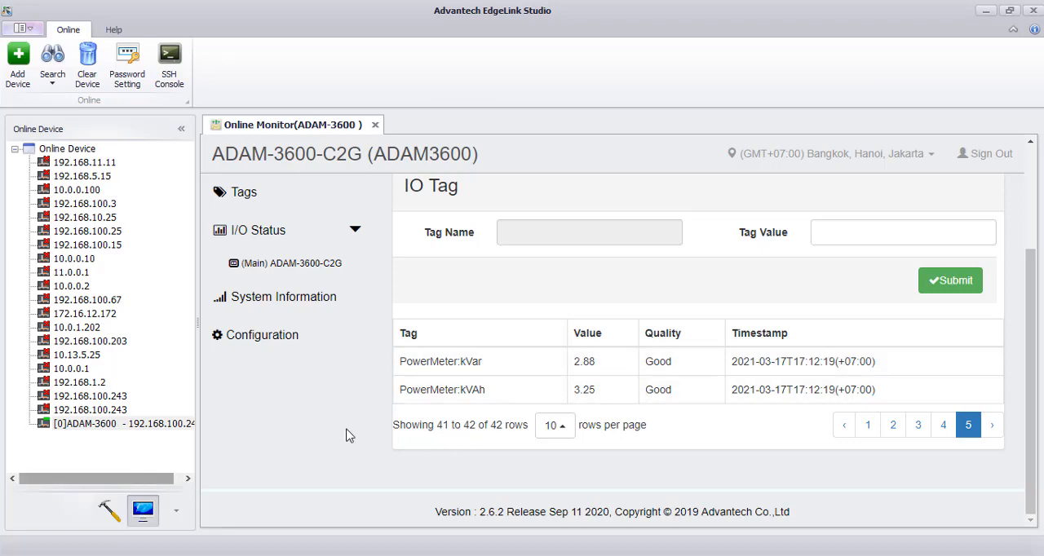
{"action": "left_click", "coordinate": [984, 10]}
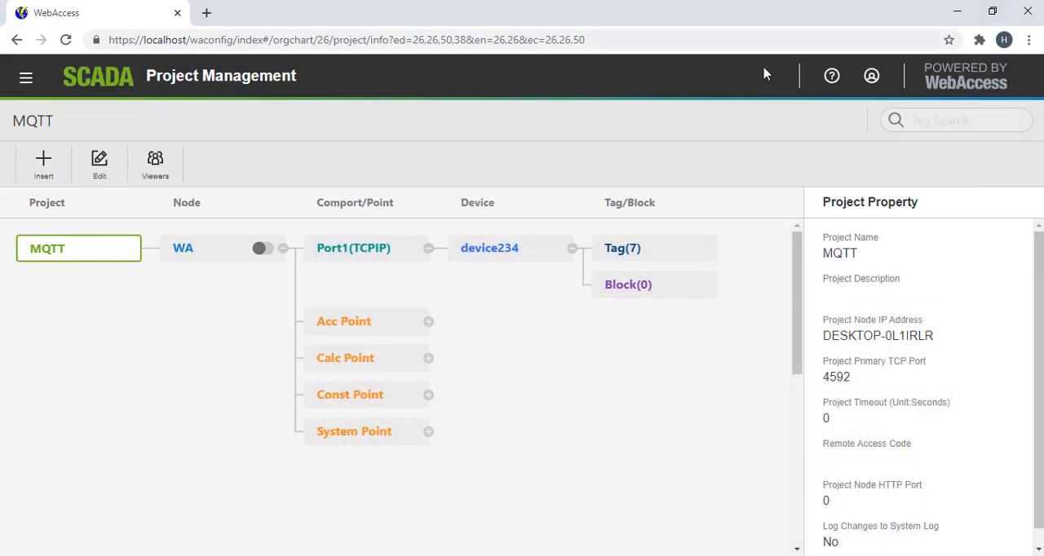
- Open the MQTT Broker settings and review the login, port and Project Node Public IP entries
{"action": "left_click", "coordinate": [26, 77]}
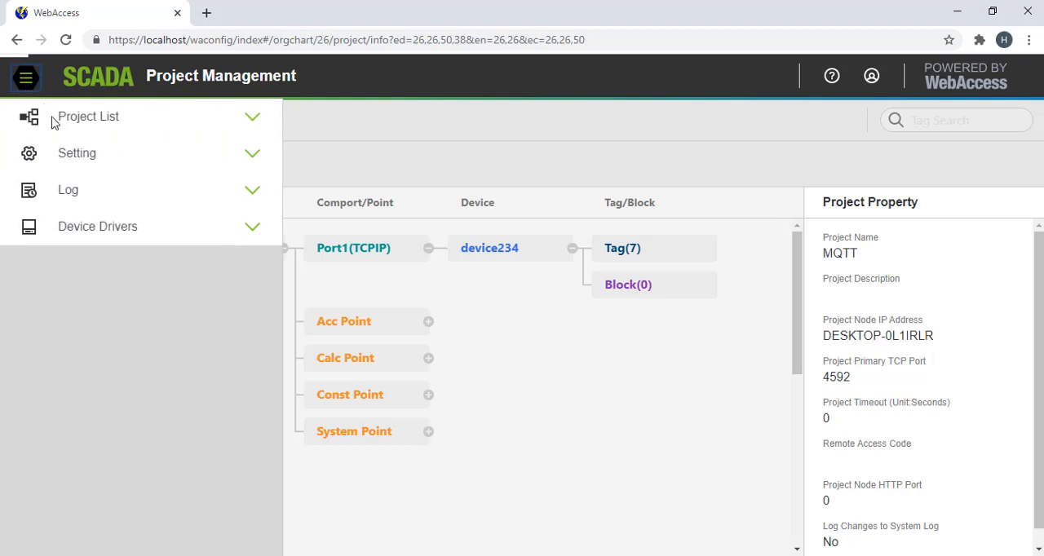
{"action": "left_click", "coordinate": [66, 154]}
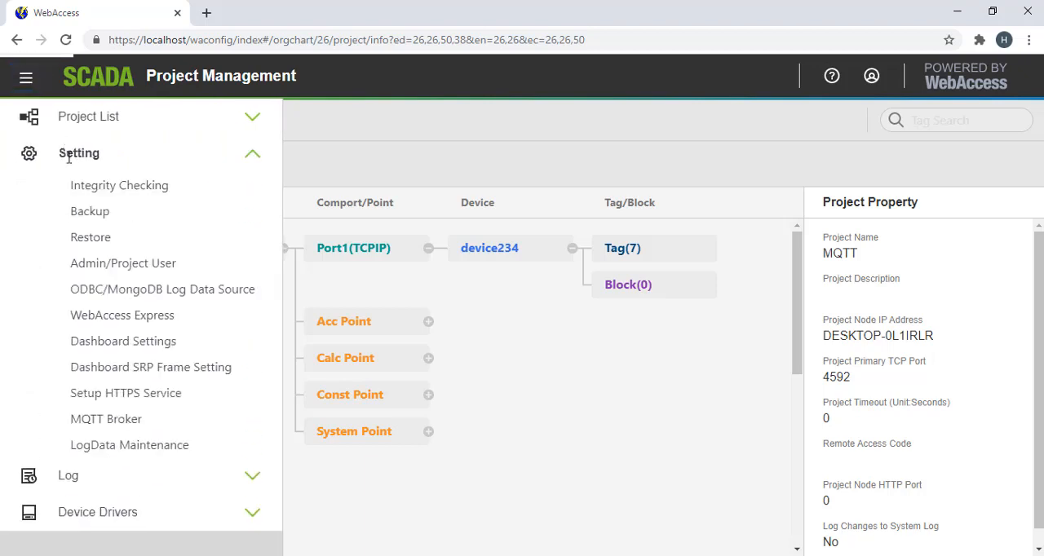
{"action": "left_click", "coordinate": [106, 418]}
{"action": "scroll", "coordinate": [154, 293], "scroll_direction": "down", "scroll_amount": 3}
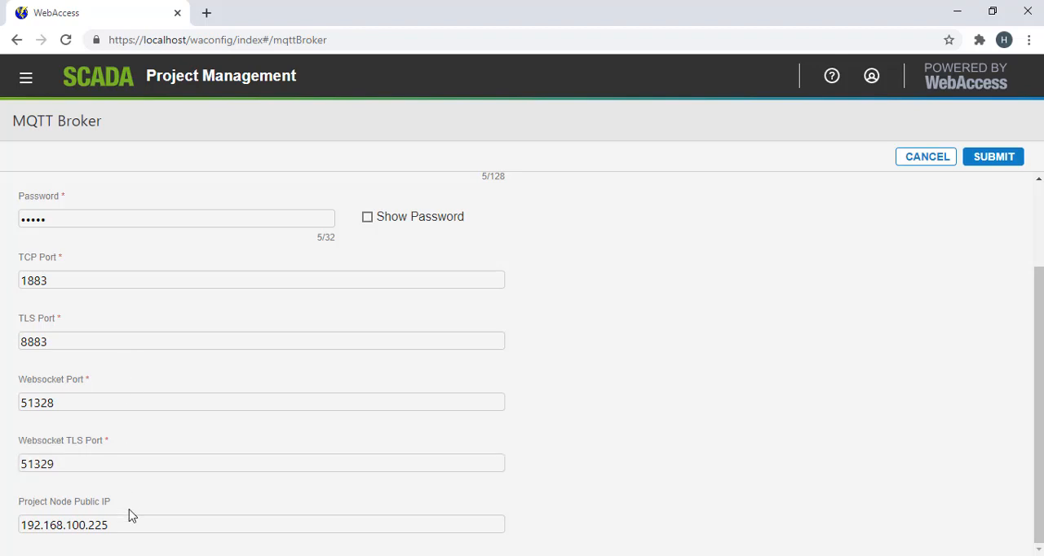
{"action": "scroll", "coordinate": [149, 335], "scroll_direction": "up", "scroll_amount": 2}
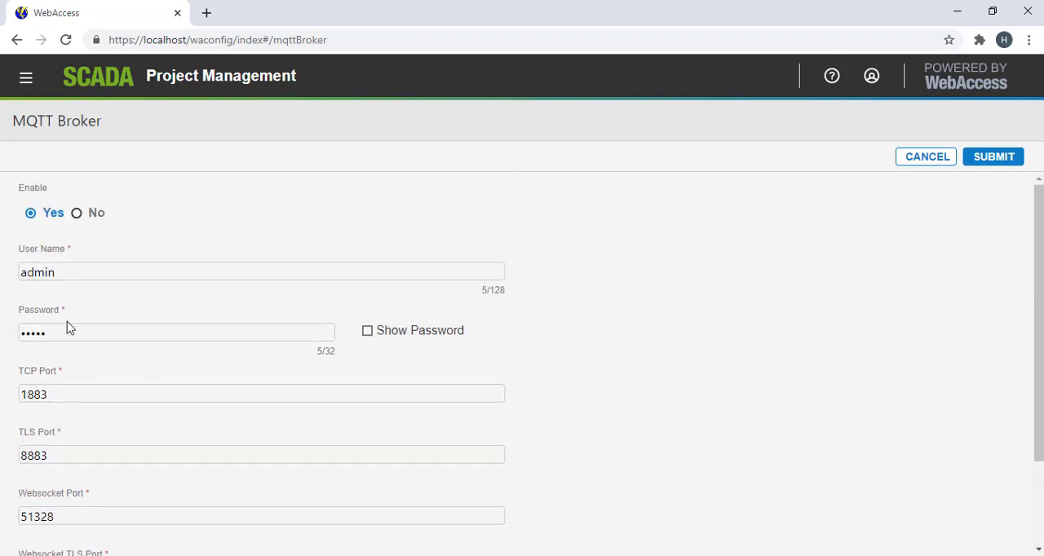
- Open the MQTT project from the project list
{"action": "left_click", "coordinate": [28, 81]}
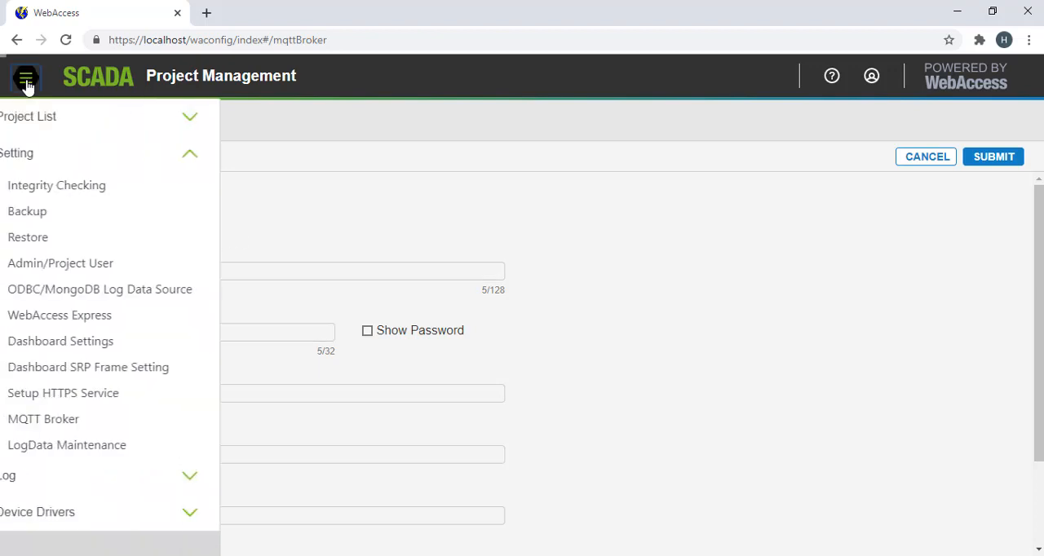
{"action": "left_click", "coordinate": [106, 115]}
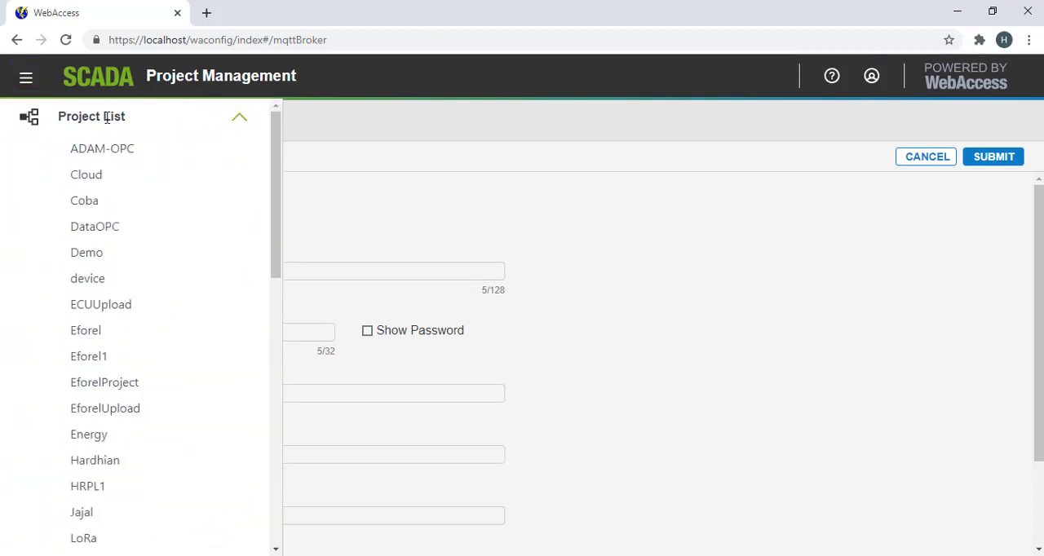
{"action": "scroll", "coordinate": [118, 285], "scroll_direction": "down", "scroll_amount": 4}
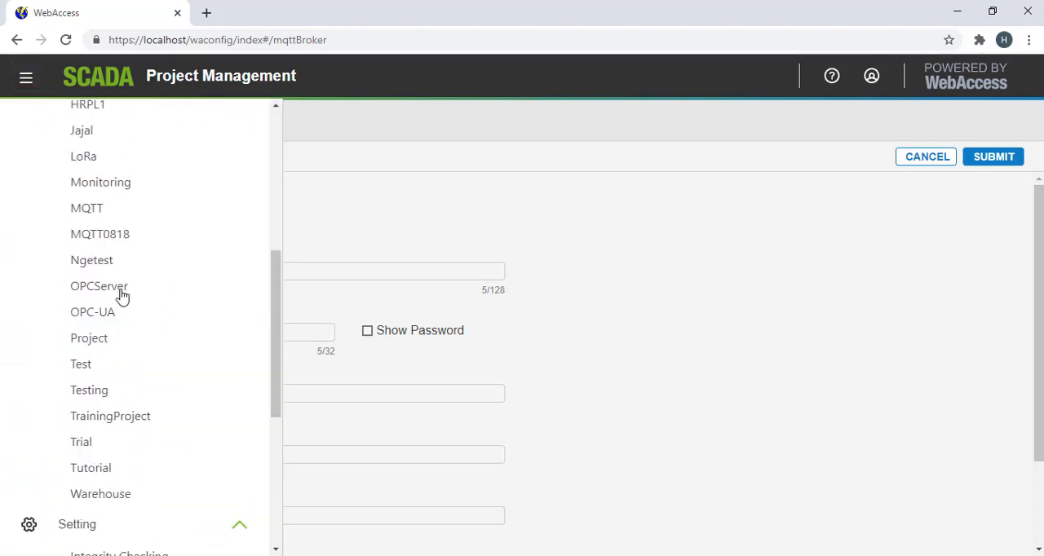
{"action": "left_click", "coordinate": [117, 213]}
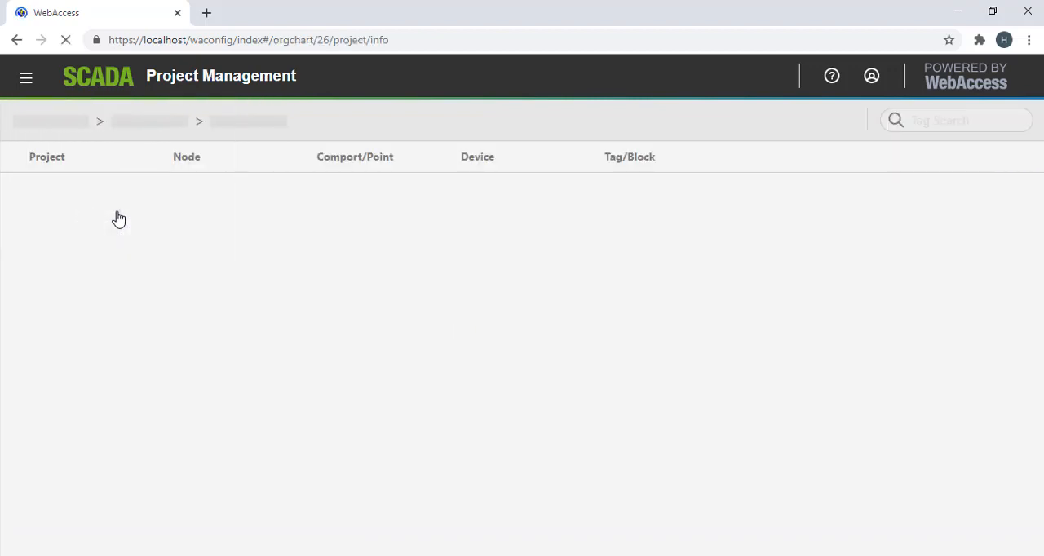
- Expand the WA node, its Port1(TCPIP) comport and device234 in the project tree to show the device's tags
{"action": "left_click", "coordinate": [205, 253]}
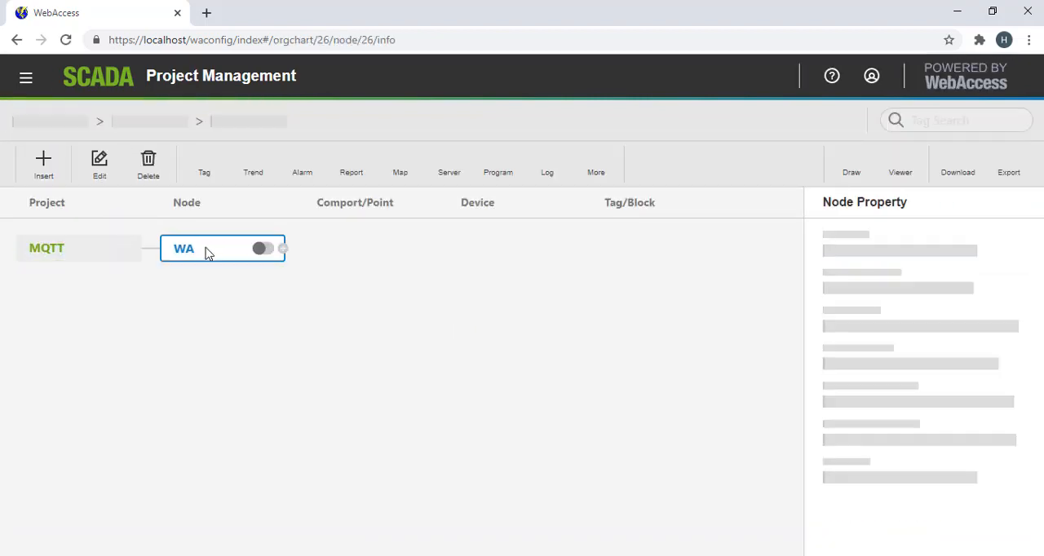
{"action": "left_click", "coordinate": [281, 249]}
{"action": "left_click", "coordinate": [331, 258]}
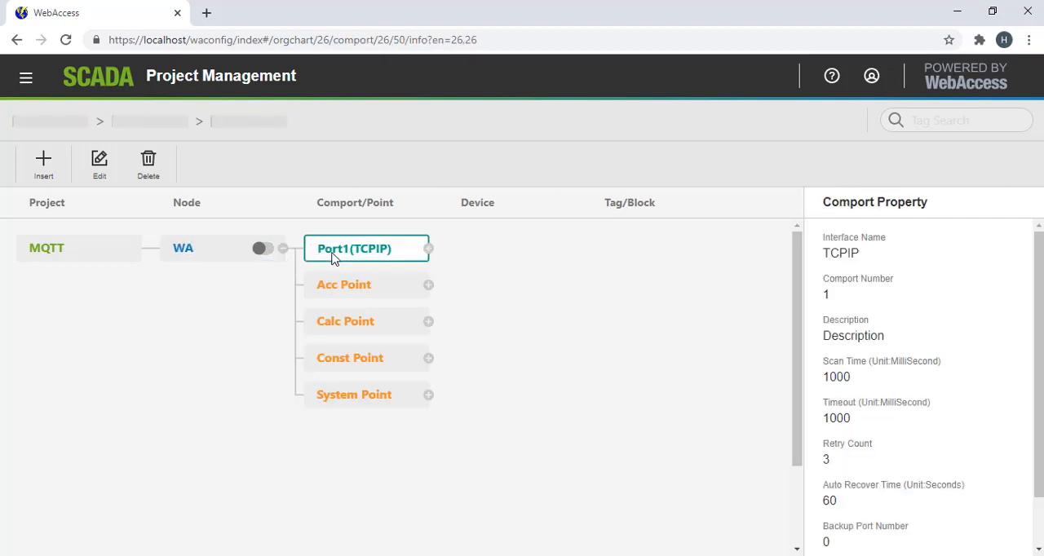
{"action": "left_click", "coordinate": [430, 250]}
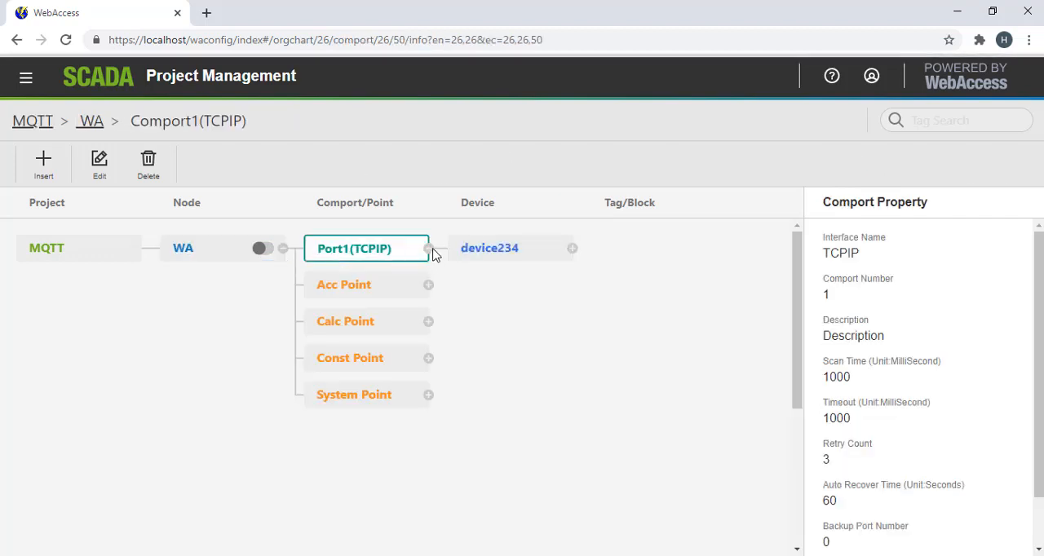
{"action": "left_click", "coordinate": [485, 249]}
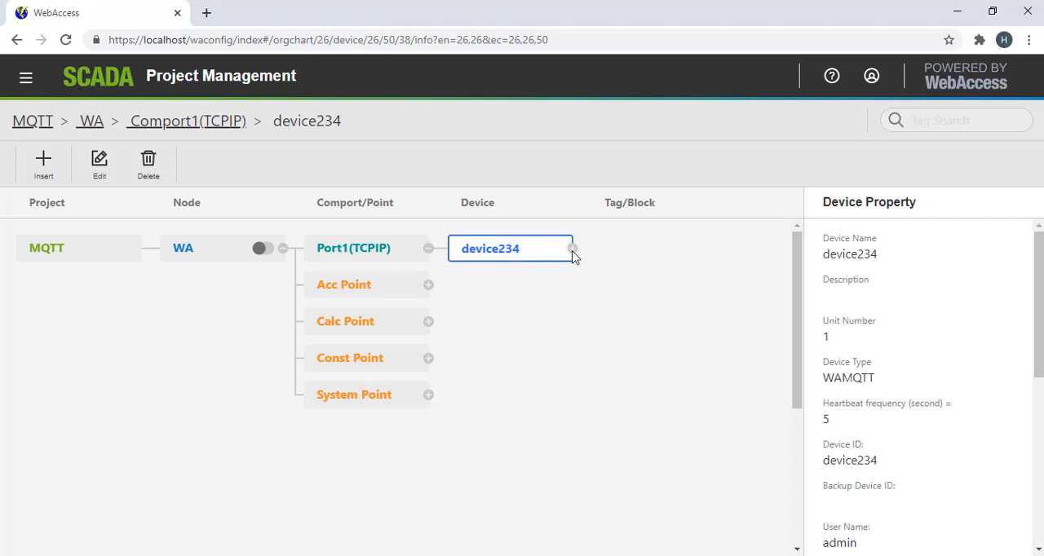
{"action": "left_click", "coordinate": [572, 249]}
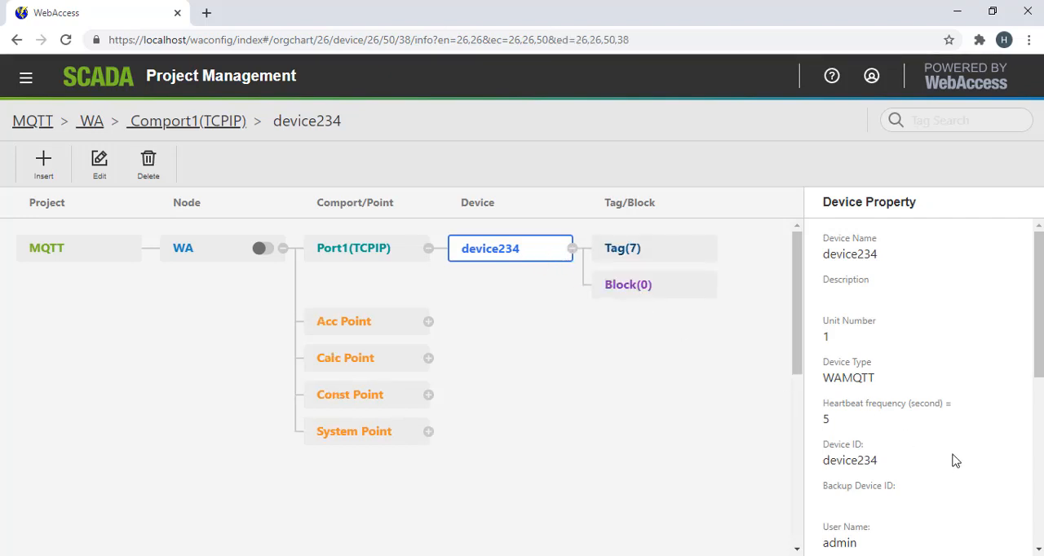
- Review device234's properties, including its Device ID, login fields, primary IP address and port number
{"action": "scroll", "coordinate": [950, 460], "scroll_direction": "down", "scroll_amount": 3}
{"action": "scroll", "coordinate": [905, 441], "scroll_direction": "up", "scroll_amount": 1}
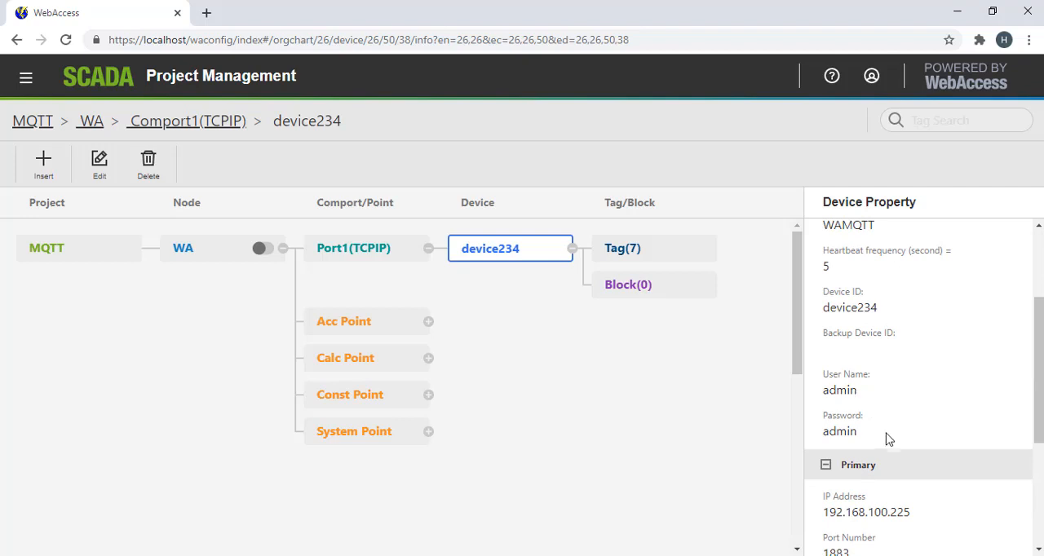
{"action": "scroll", "coordinate": [881, 453], "scroll_direction": "down", "scroll_amount": 2}
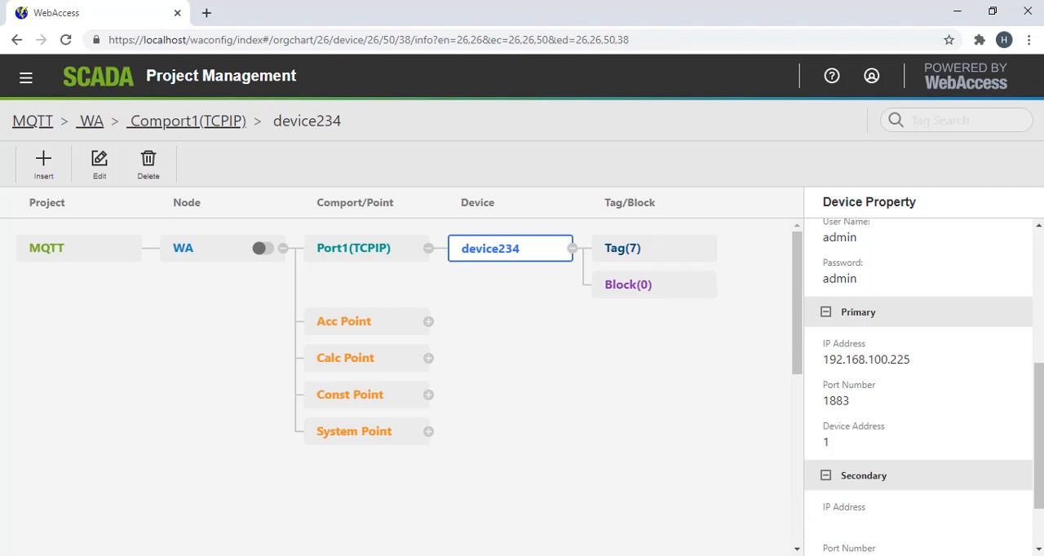
- Switch to Eclipse Paho MQTT Utility and check connection1's server address, port and login options
{"action": "left_click", "coordinate": [695, 555]}
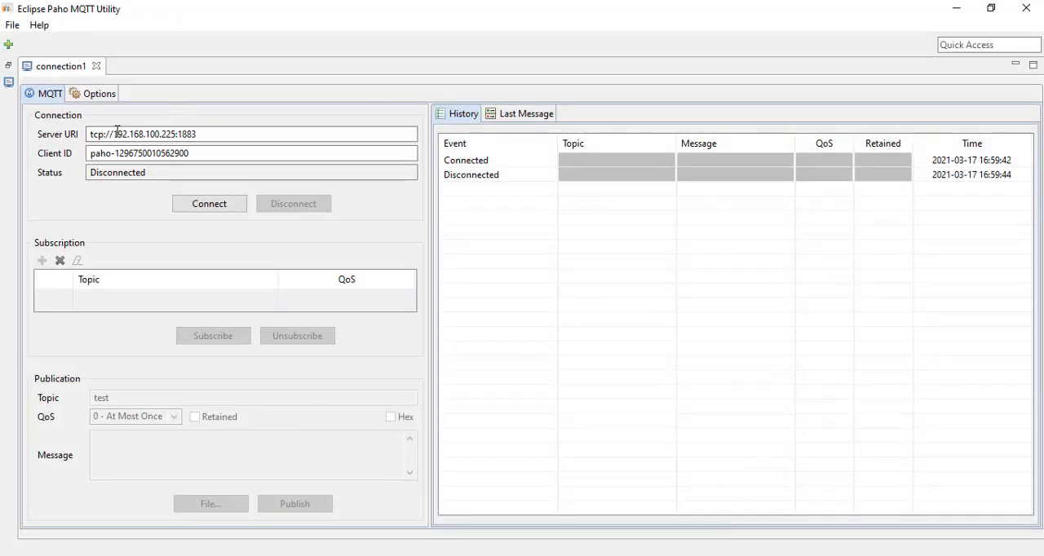
{"action": "left_click_drag", "start_coordinate": [117, 133], "coordinate": [171, 134]}
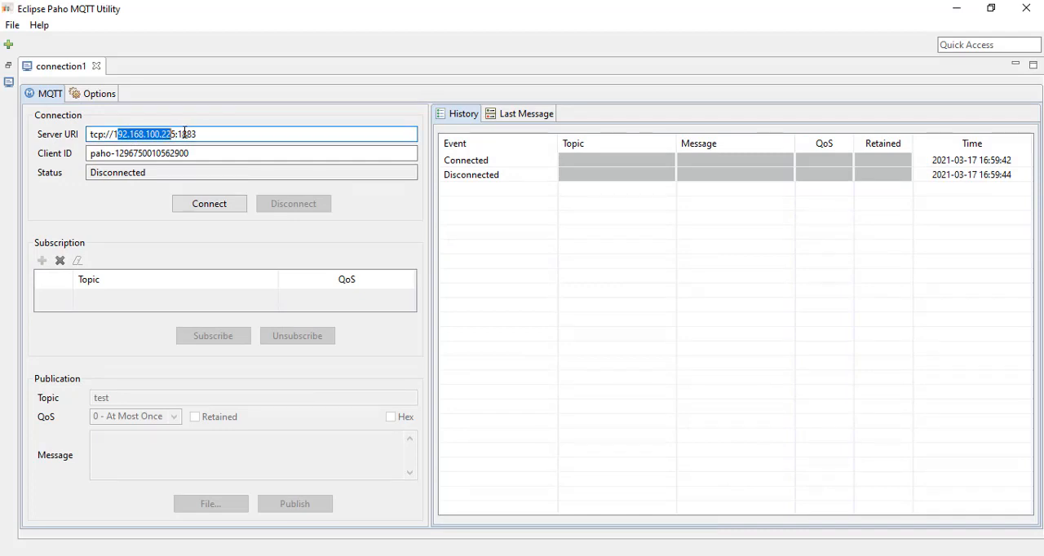
{"action": "left_click_drag", "start_coordinate": [201, 134], "coordinate": [185, 134]}
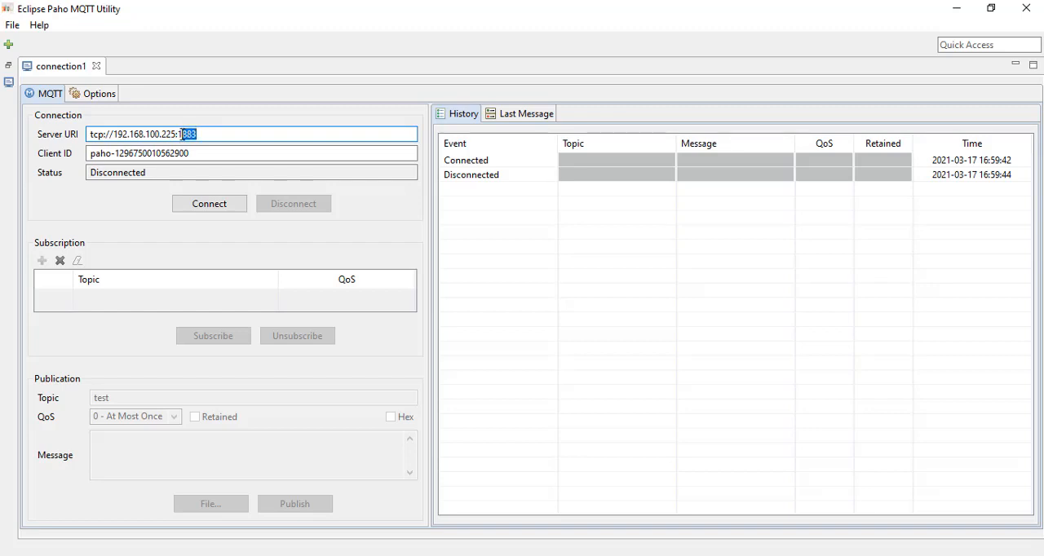
{"action": "left_click", "coordinate": [94, 95]}
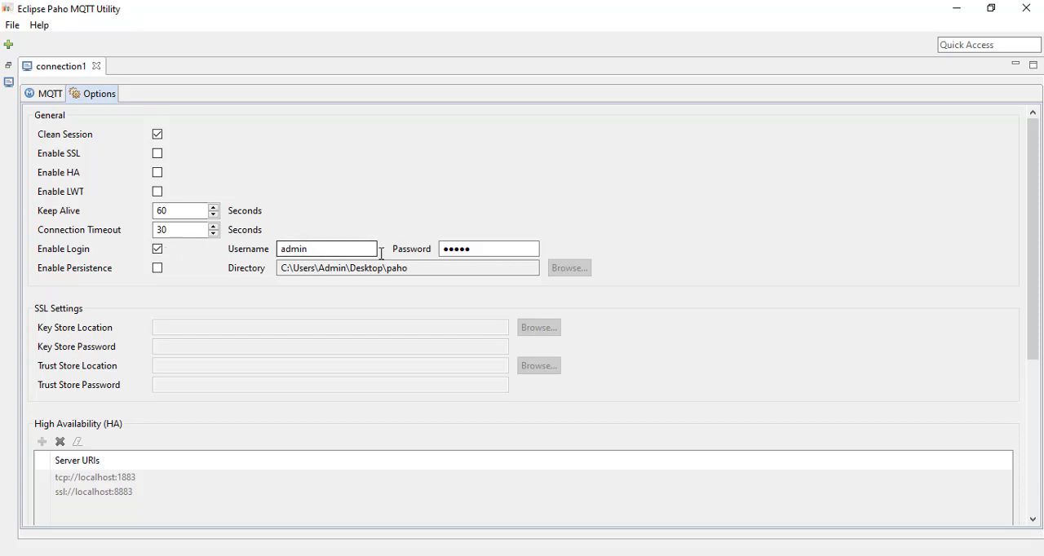
- Connect connection1 to the MQTT broker at tcp://192.168.100.225:1883 and check its connection status
{"action": "left_click", "coordinate": [45, 93]}
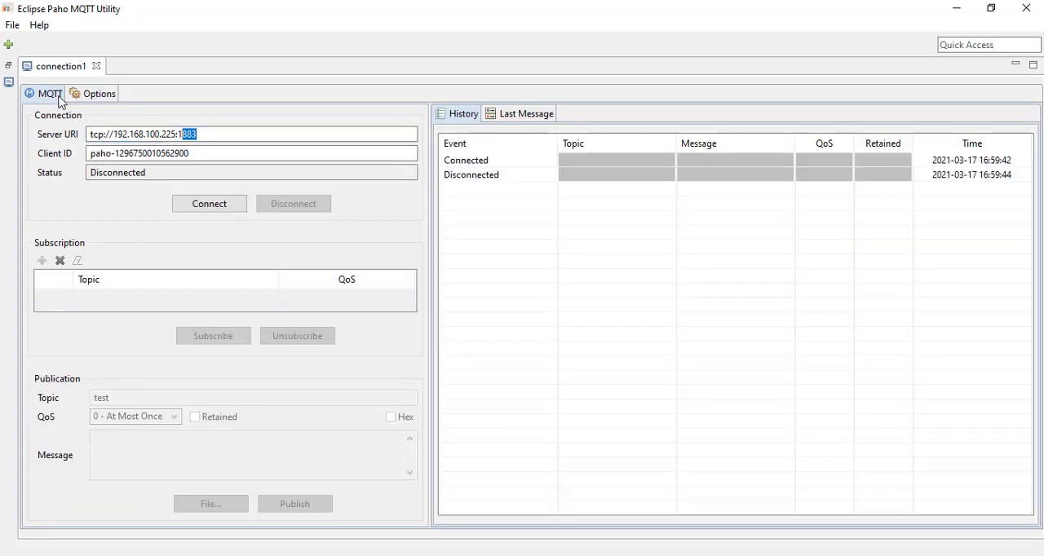
{"action": "left_click", "coordinate": [234, 207]}
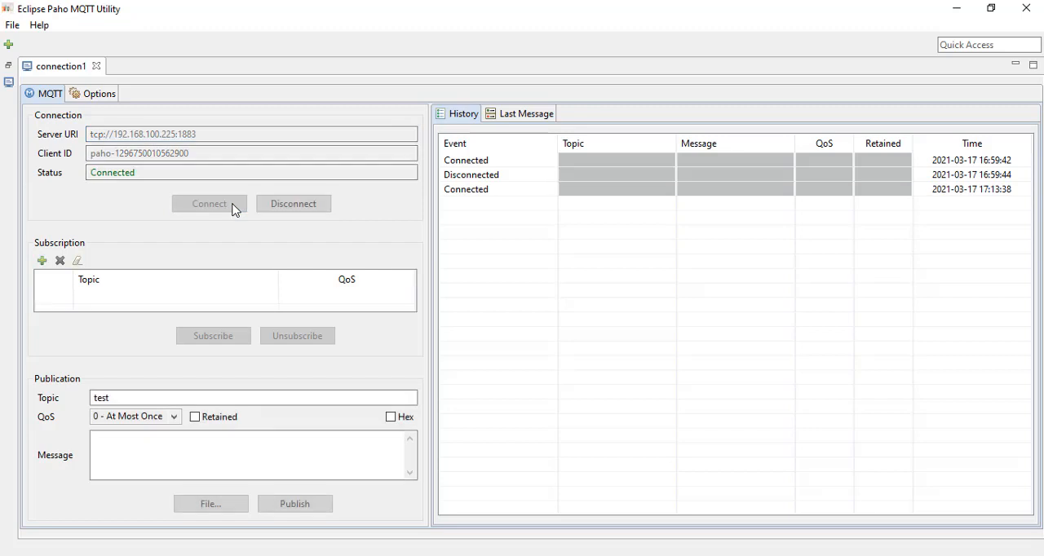
{"action": "double_click", "coordinate": [106, 173]}
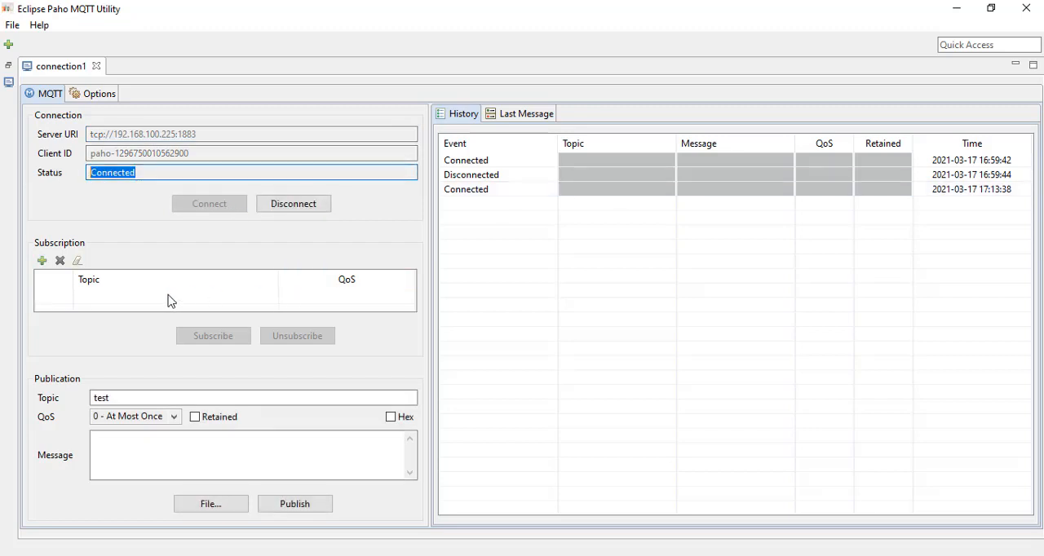
- Add a subscription for topic # with QoS 0 - At Most Once and subscribe to it
{"action": "left_click", "coordinate": [42, 260]}
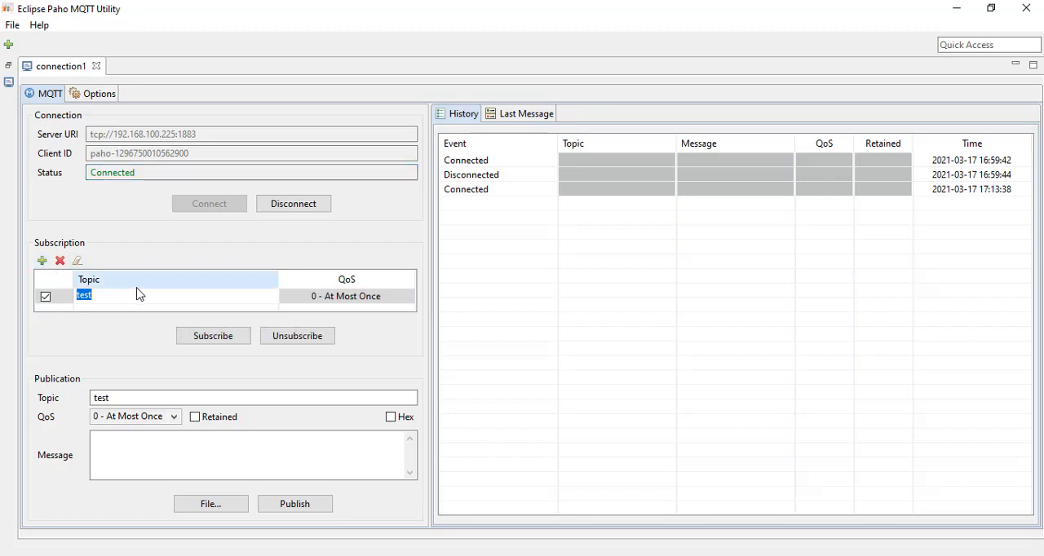
{"action": "type", "text": "#"}
{"action": "left_click", "coordinate": [210, 334]}
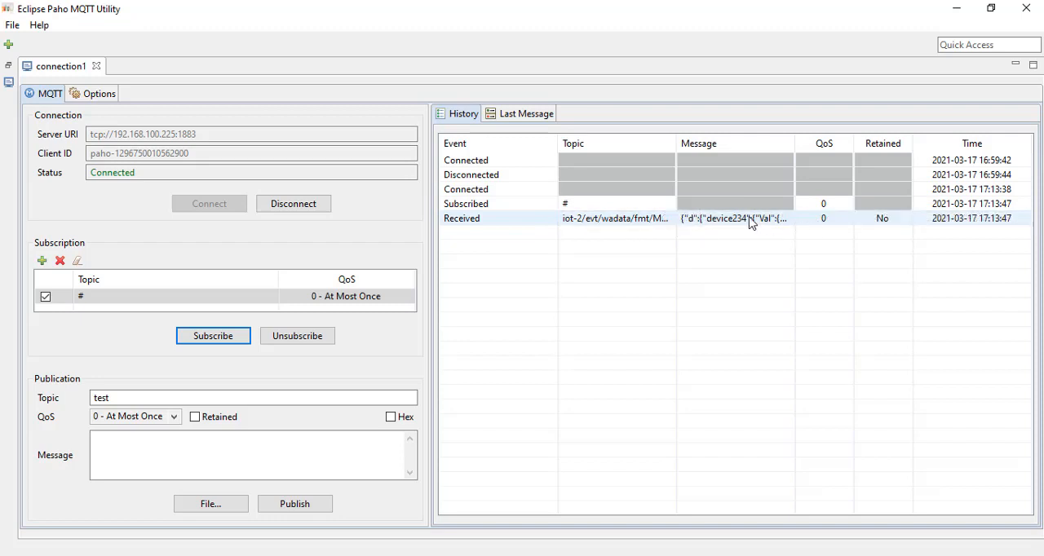
- Open the second received message in the history and examine the PowerMeter VIn, kVar and kWh entries in its payload
{"action": "left_click", "coordinate": [738, 236]}
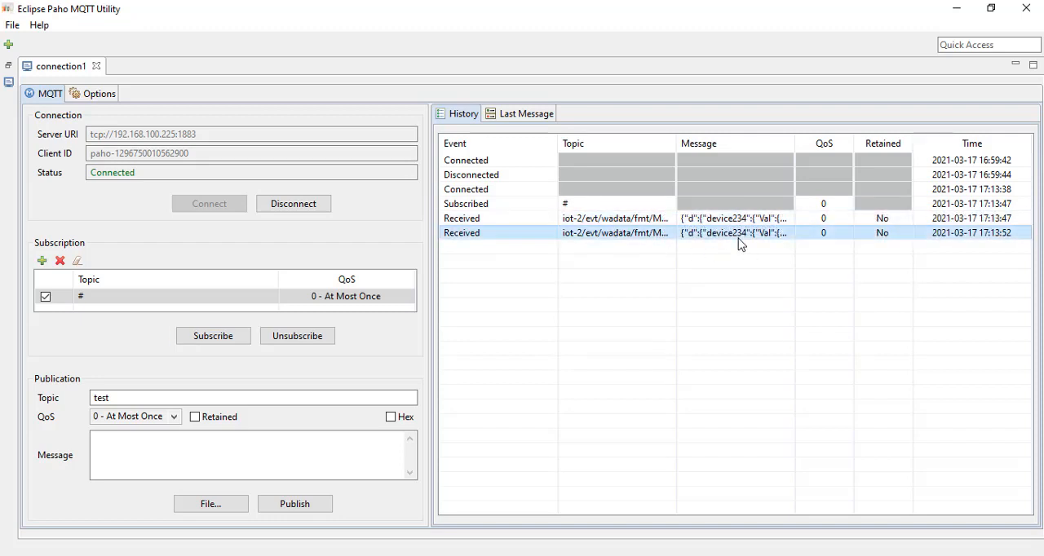
{"action": "double_click", "coordinate": [738, 239]}
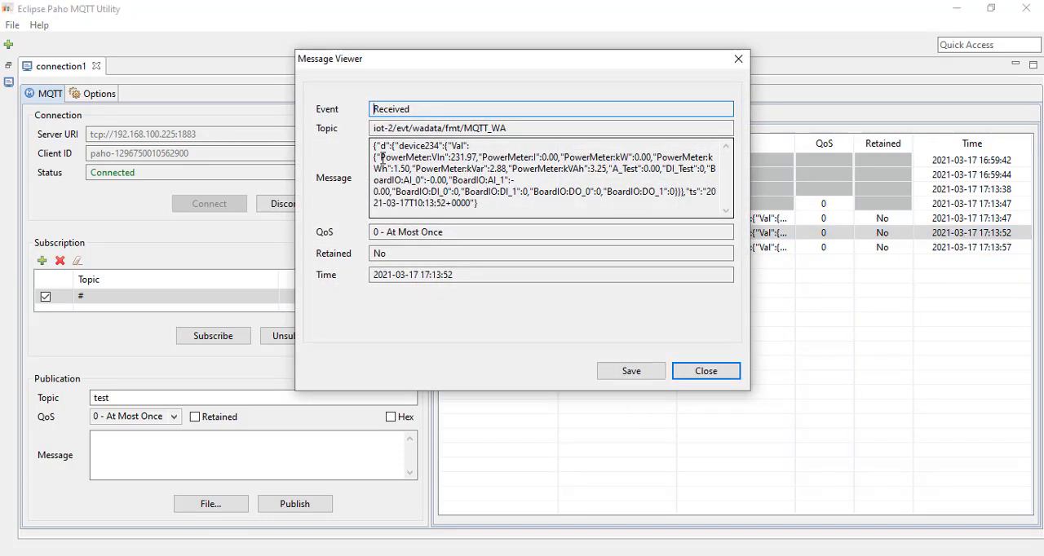
{"action": "left_click_drag", "start_coordinate": [380, 157], "coordinate": [476, 162]}
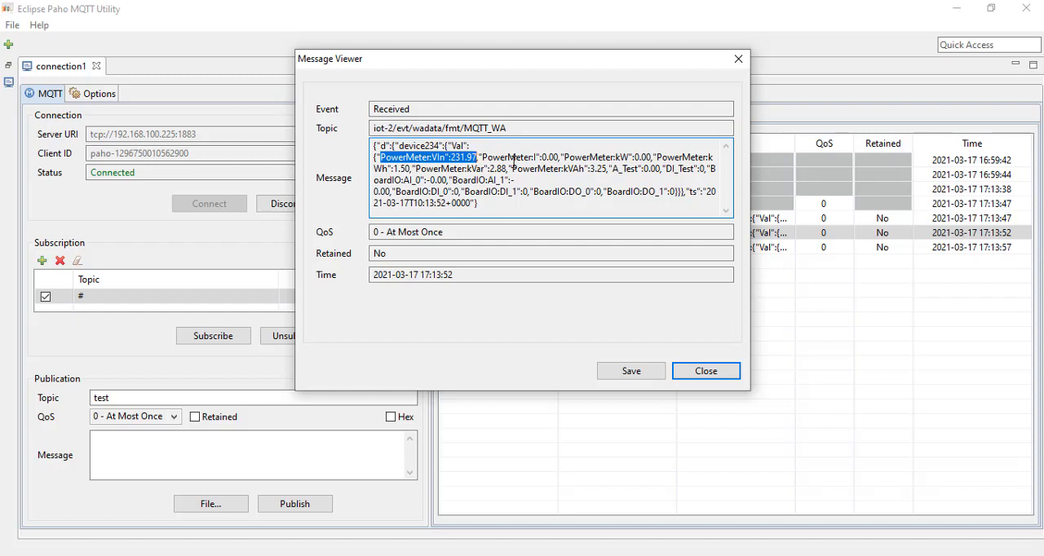
{"action": "double_click", "coordinate": [477, 169]}
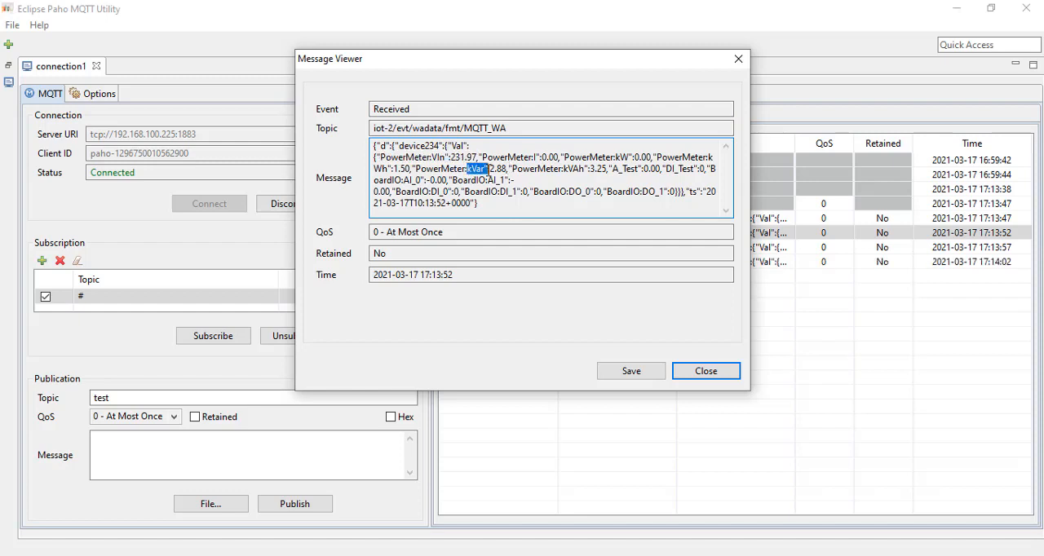
{"action": "left_click_drag", "start_coordinate": [375, 169], "coordinate": [412, 169]}
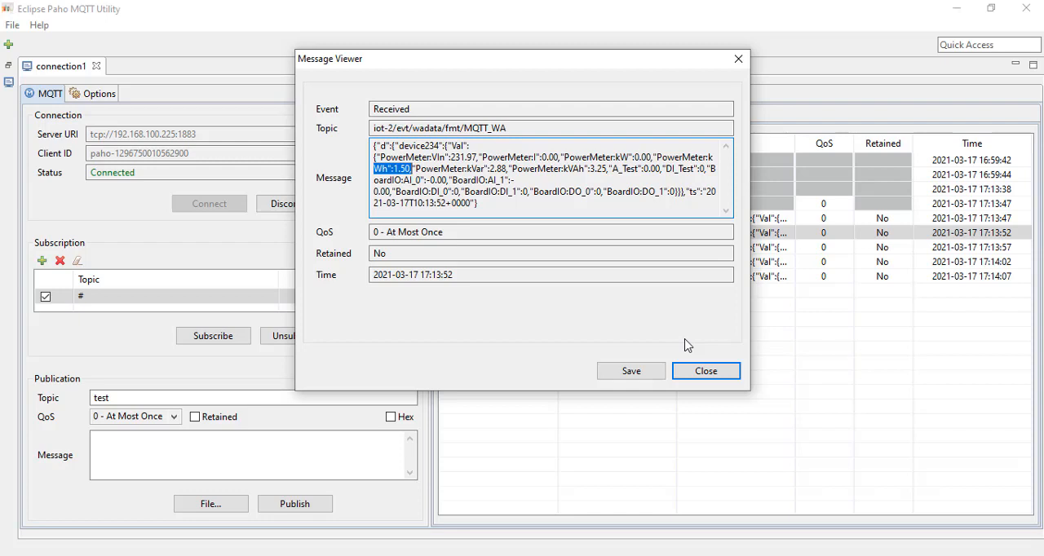
- Close the message viewer, unsubscribe from topic # and disconnect connection1 from the MQTT broker
{"action": "left_click", "coordinate": [706, 373]}
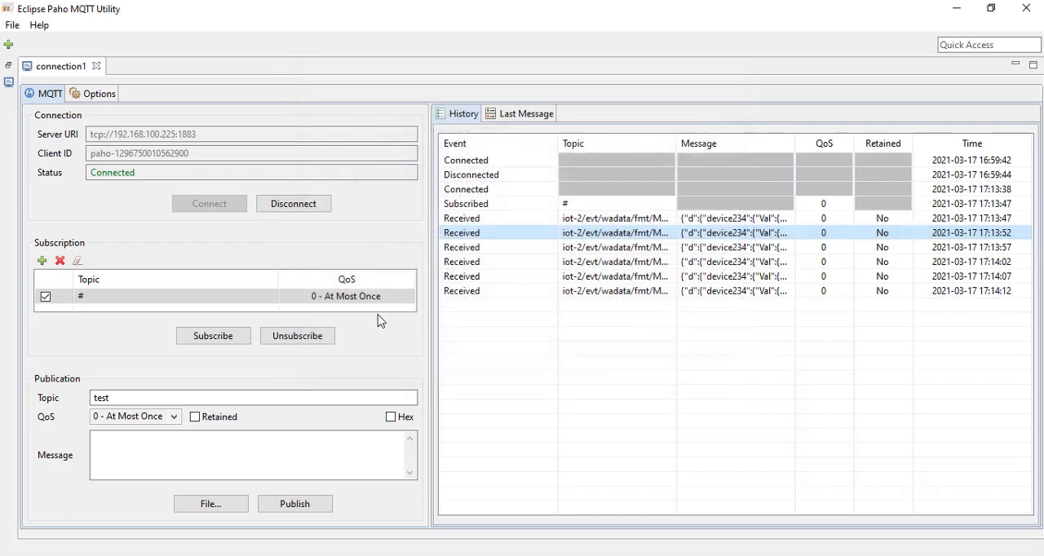
{"action": "left_click", "coordinate": [287, 341]}
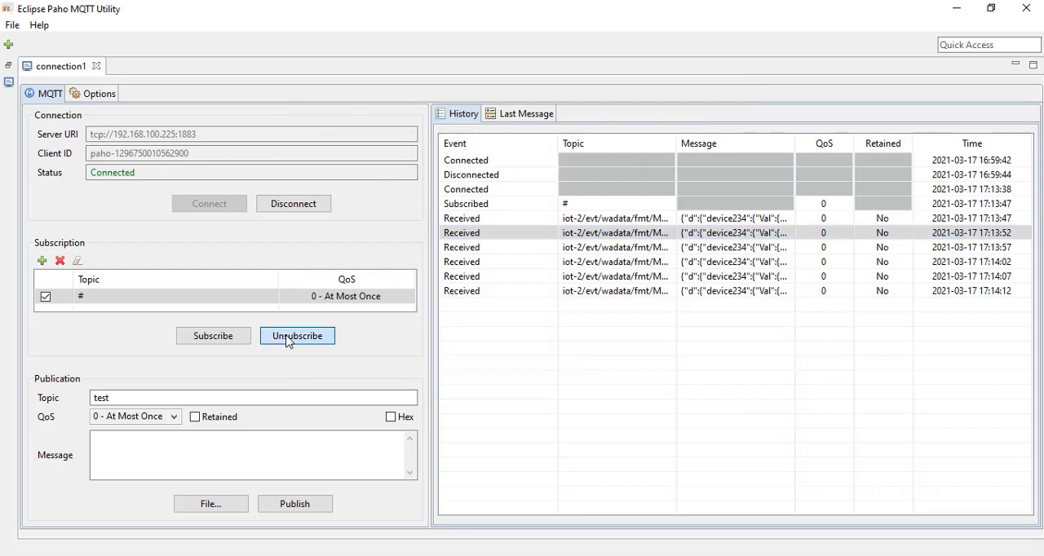
{"action": "left_click", "coordinate": [305, 204]}
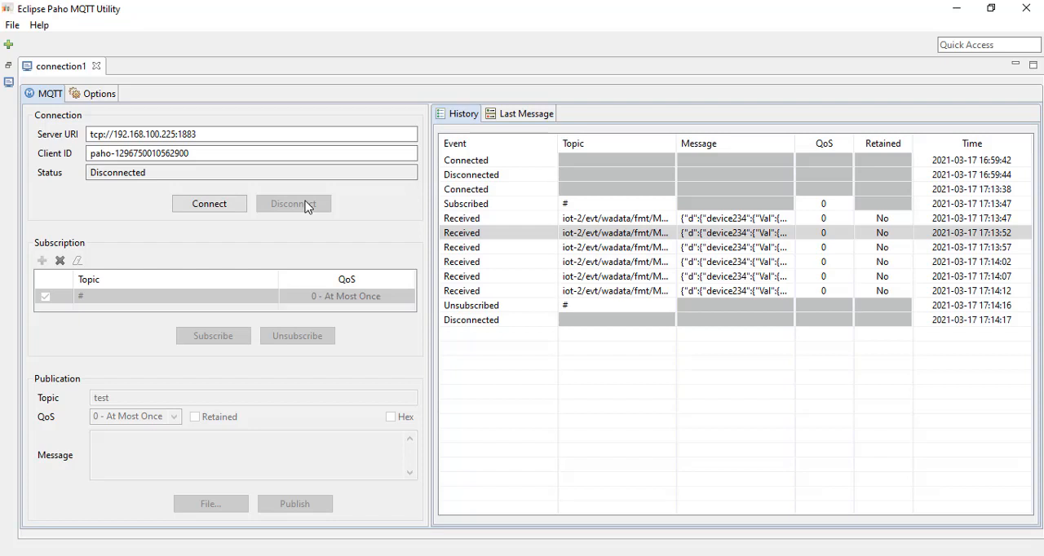
- Switch to MQTT.fx and check the Coba connection profile's broker address, port and user credentials without changing them
{"action": "left_click", "coordinate": [954, 8]}
{"action": "key", "text": "alt+Tab"}
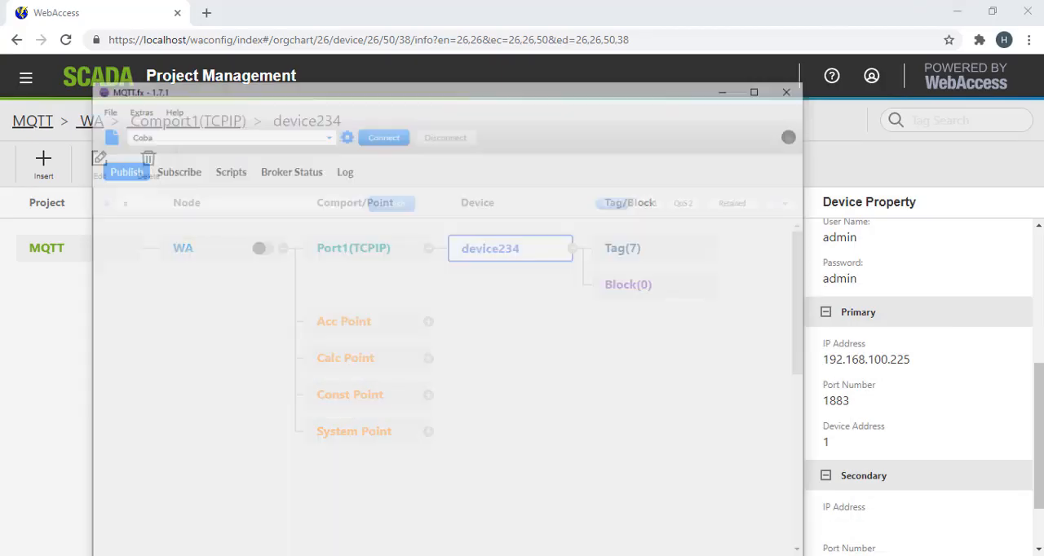
{"action": "left_click", "coordinate": [314, 92]}
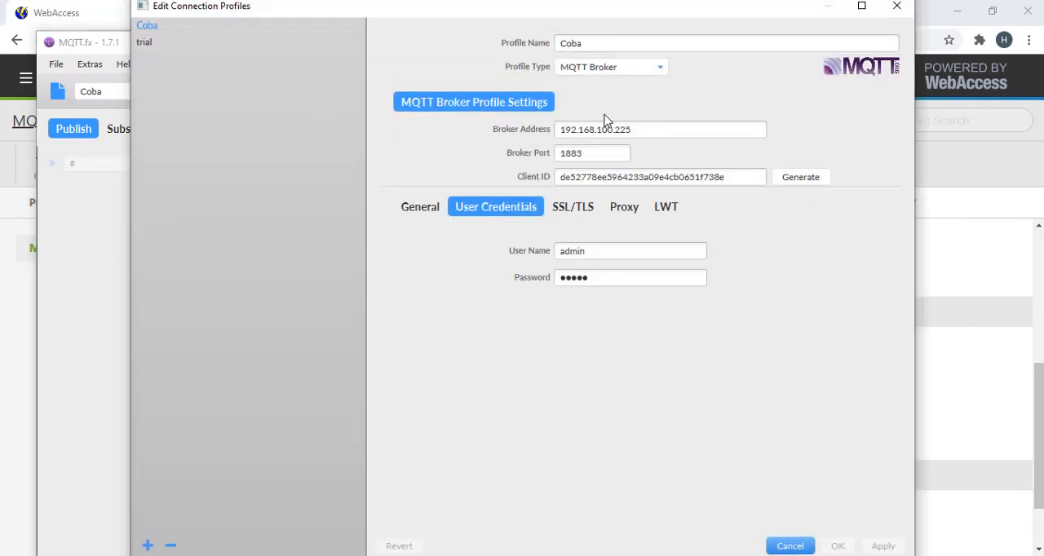
{"action": "left_click_drag", "start_coordinate": [640, 129], "coordinate": [553, 156]}
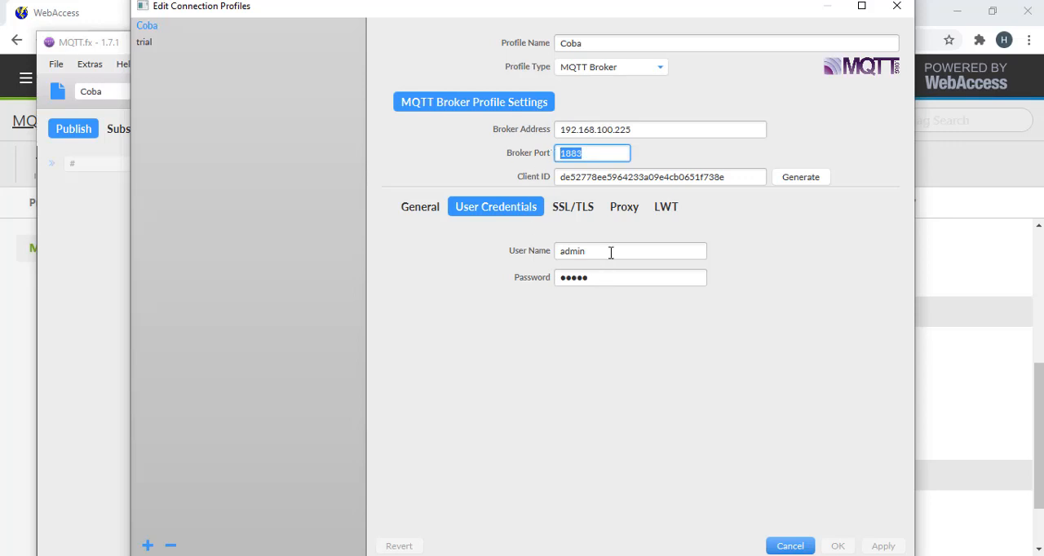
{"action": "left_click_drag", "start_coordinate": [610, 253], "coordinate": [552, 253]}
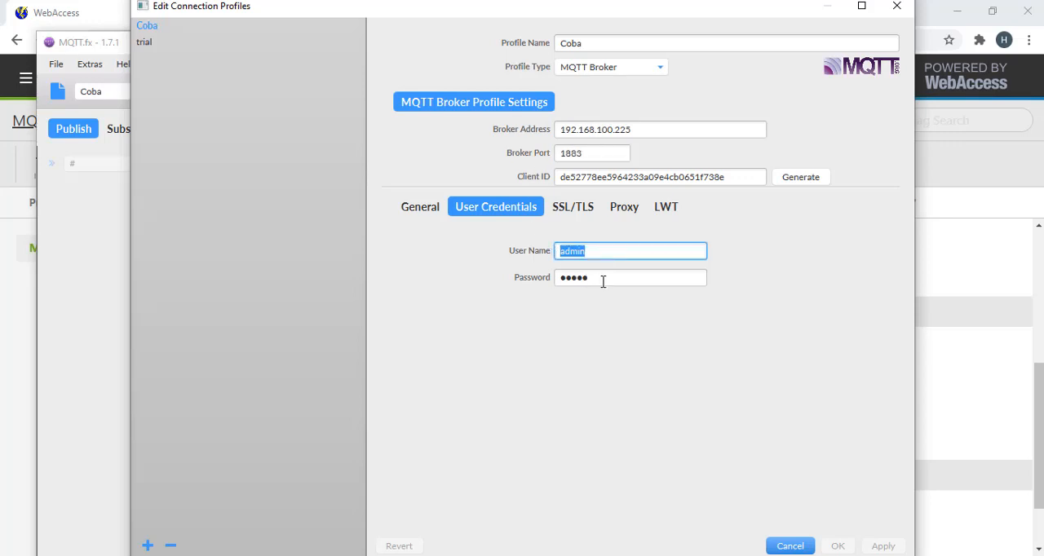
{"action": "left_click_drag", "start_coordinate": [603, 281], "coordinate": [564, 278]}
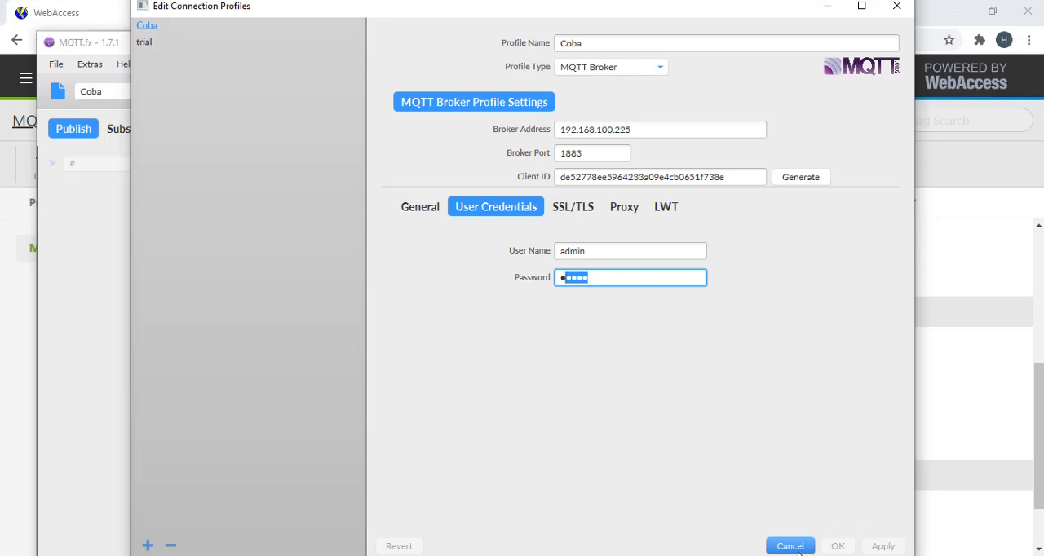
{"action": "left_click", "coordinate": [789, 546]}
- Connect to the broker with the Coba profile and subscribe to topic # with QoS 0 to examine the received message's payload
{"action": "left_click", "coordinate": [356, 97]}
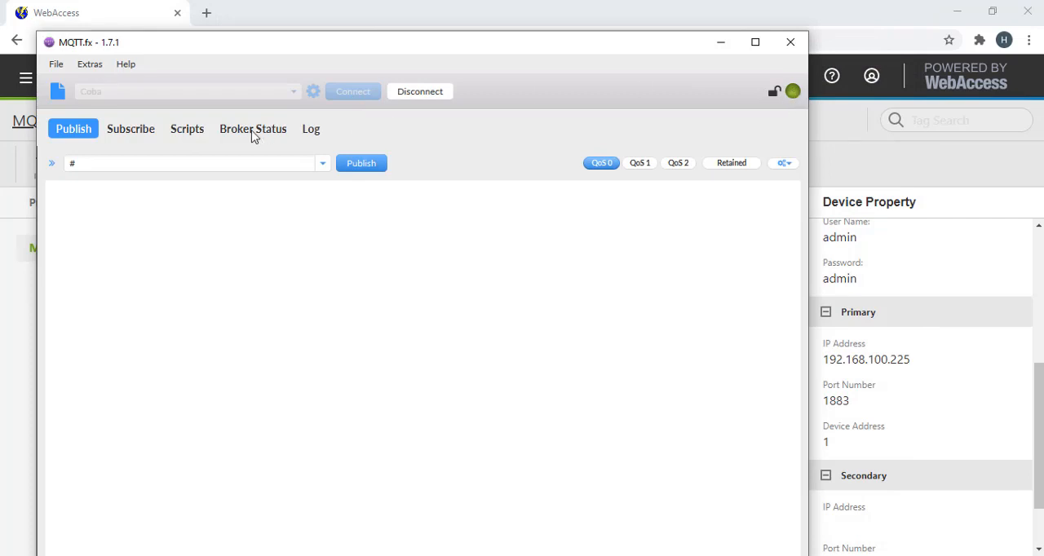
{"action": "left_click", "coordinate": [137, 137]}
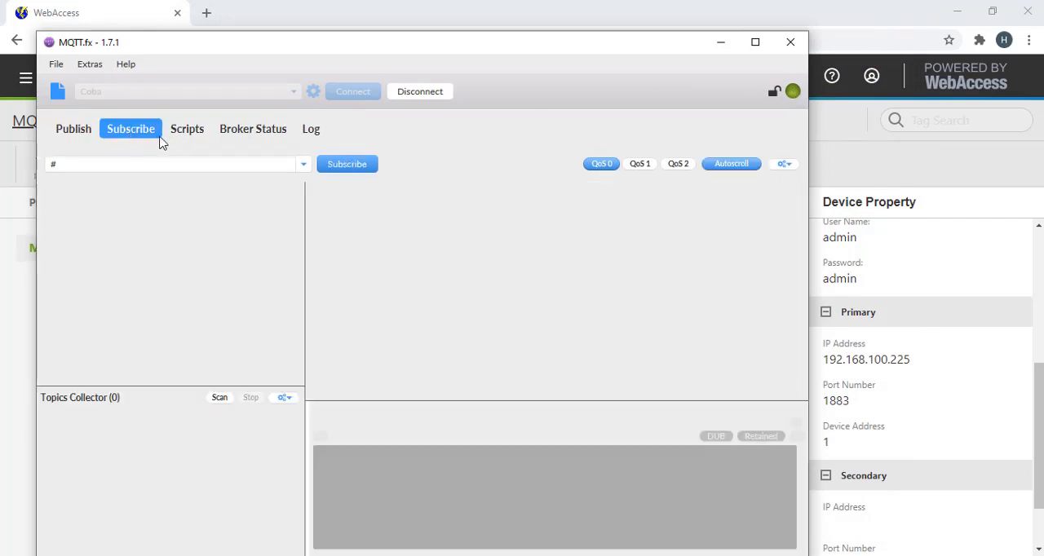
{"action": "left_click", "coordinate": [364, 167]}
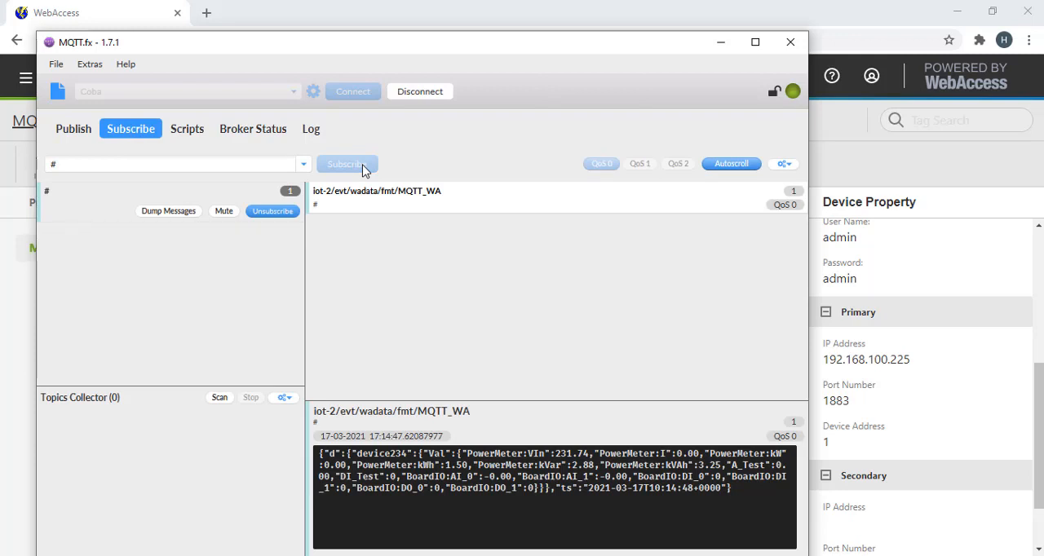
{"action": "left_click_drag", "start_coordinate": [732, 494], "coordinate": [315, 448]}
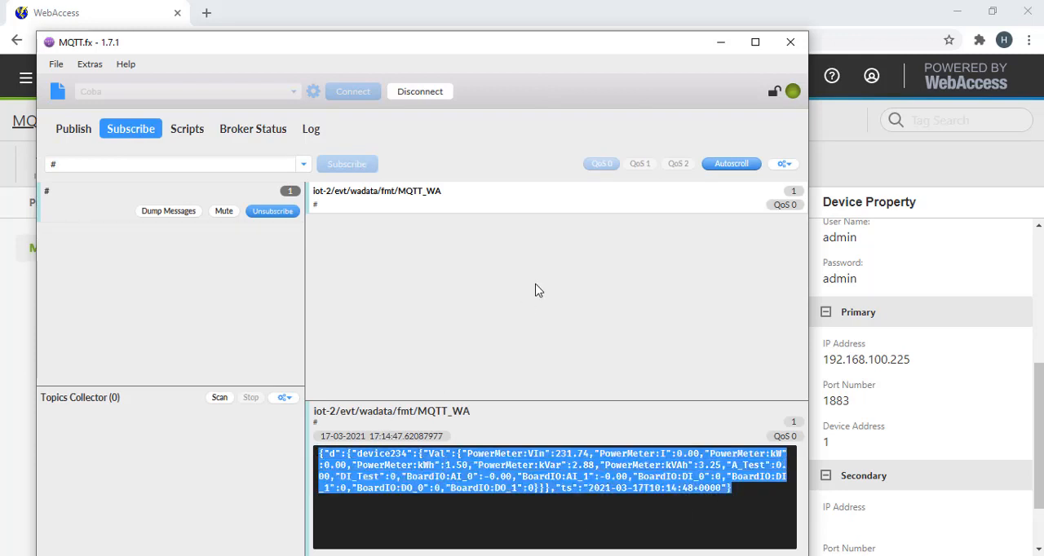